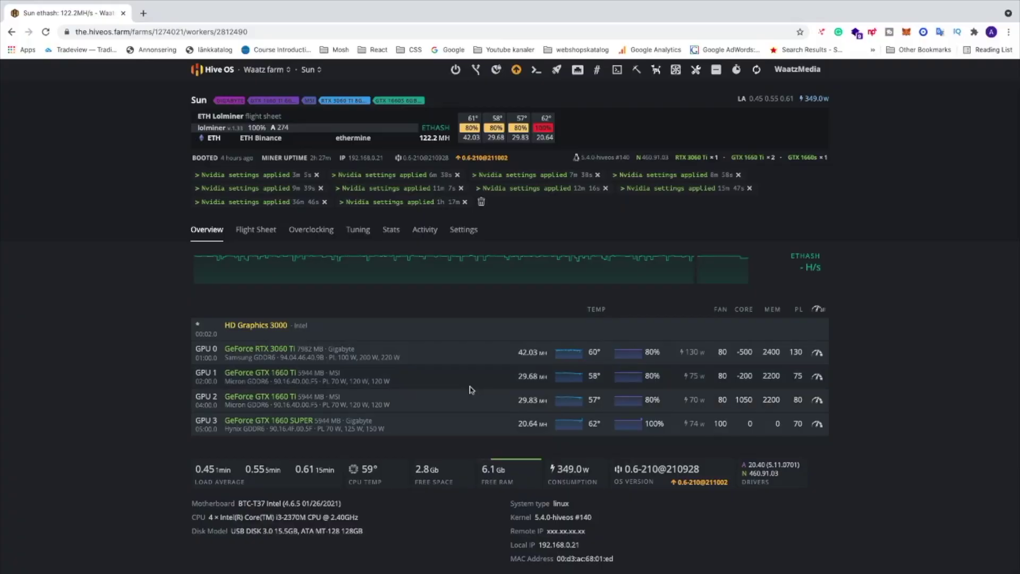
- Scroll the Sun worker's table to see the GTX 1660 SUPER's fan 100, memory 0, power limit 70
{"action": "scroll", "coordinate": [290, 406], "scroll_direction": "down", "scroll_amount": 1}
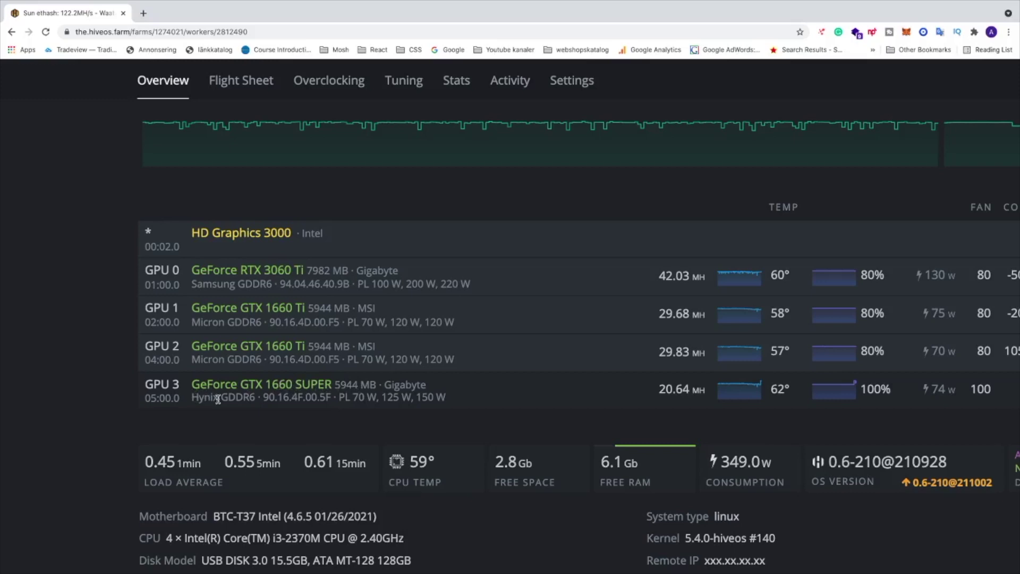
{"action": "scroll", "coordinate": [255, 395], "scroll_direction": "right", "scroll_amount": 5}
{"action": "scroll", "coordinate": [257, 395], "scroll_direction": "right", "scroll_amount": 2}
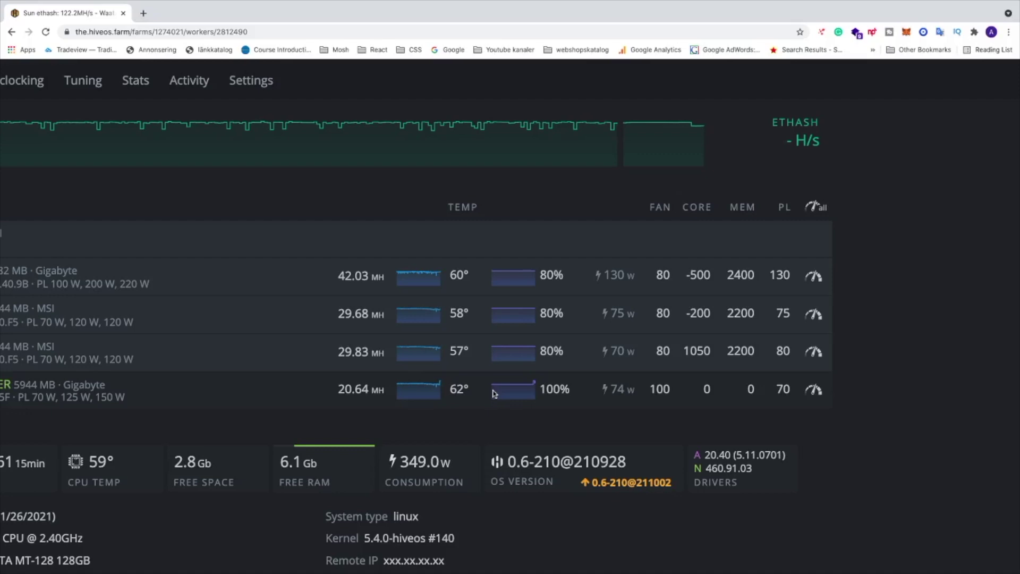
{"action": "mouse_move", "coordinate": [467, 571]}
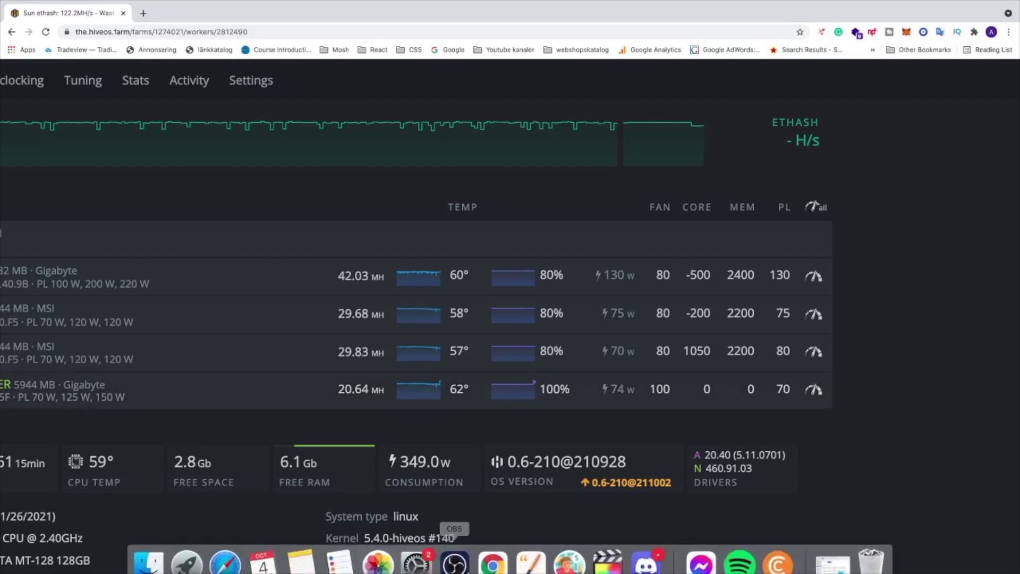
- Bring Discord full screen on #1660-super to read the recommended core 0, memory -1004, 70W settings
{"action": "left_click", "coordinate": [646, 550]}
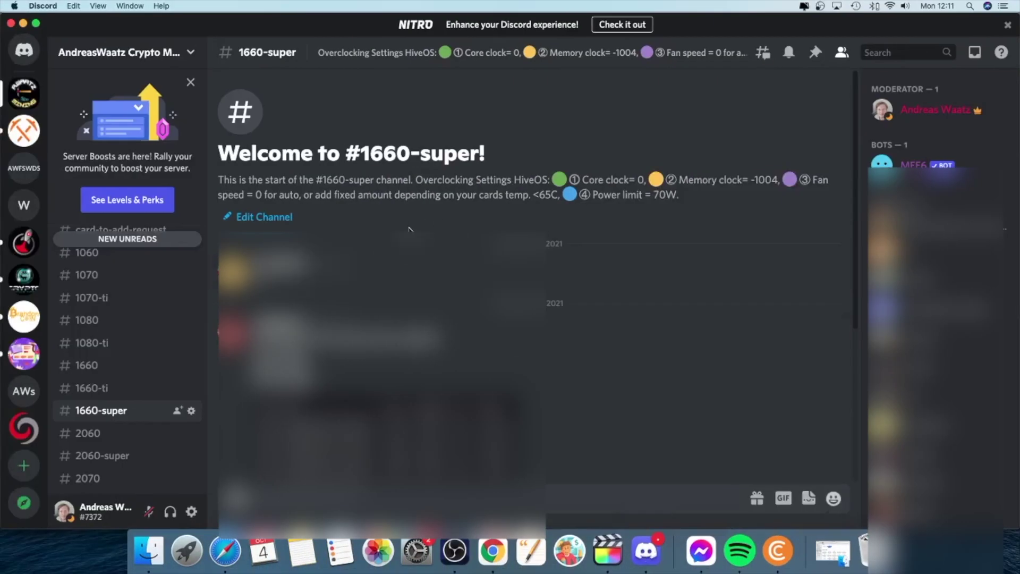
{"action": "left_click", "coordinate": [36, 23]}
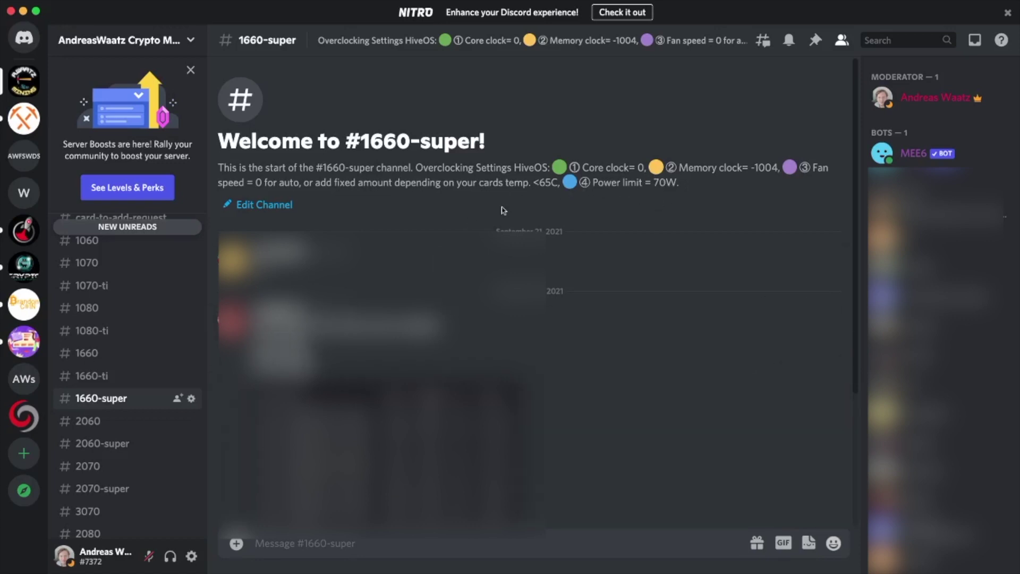
{"action": "mouse_move", "coordinate": [605, 568]}
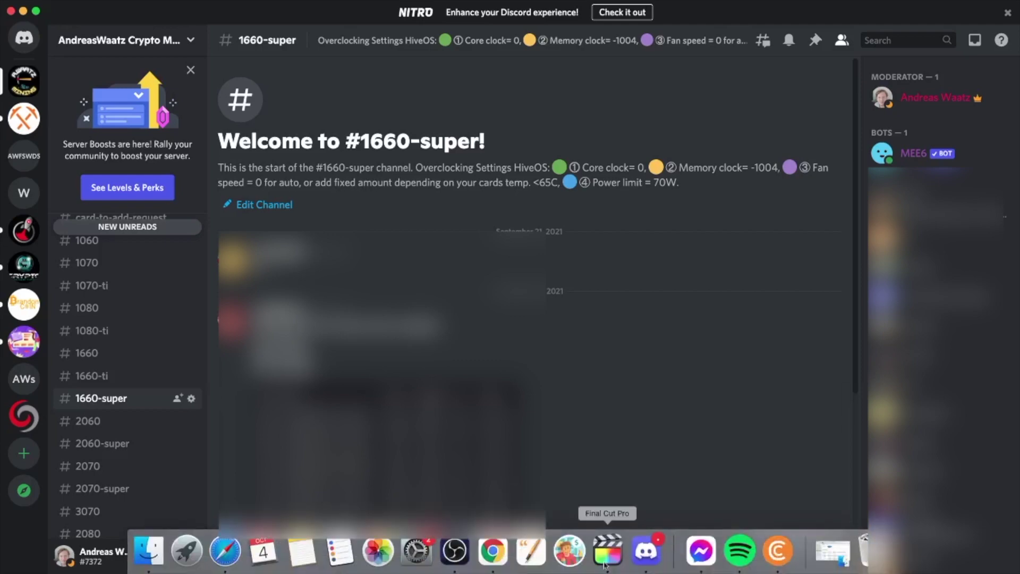
- Back in the Hive OS worker page, open GPU 3's overclock settings dialog
{"action": "left_click", "coordinate": [499, 561]}
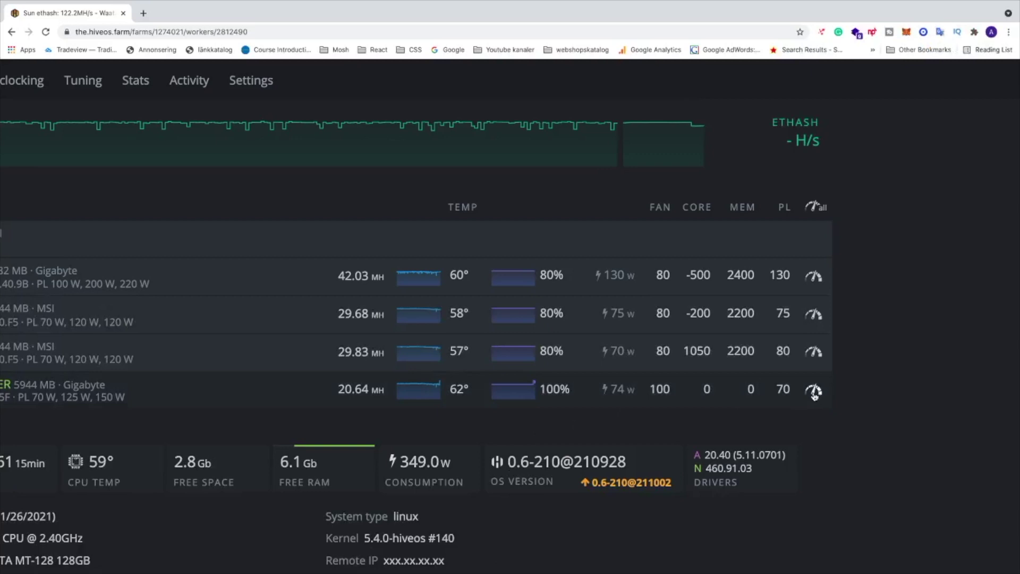
{"action": "scroll", "coordinate": [535, 401], "scroll_direction": "down", "scroll_amount": 3}
{"action": "scroll", "coordinate": [688, 307], "scroll_direction": "up", "scroll_amount": 3}
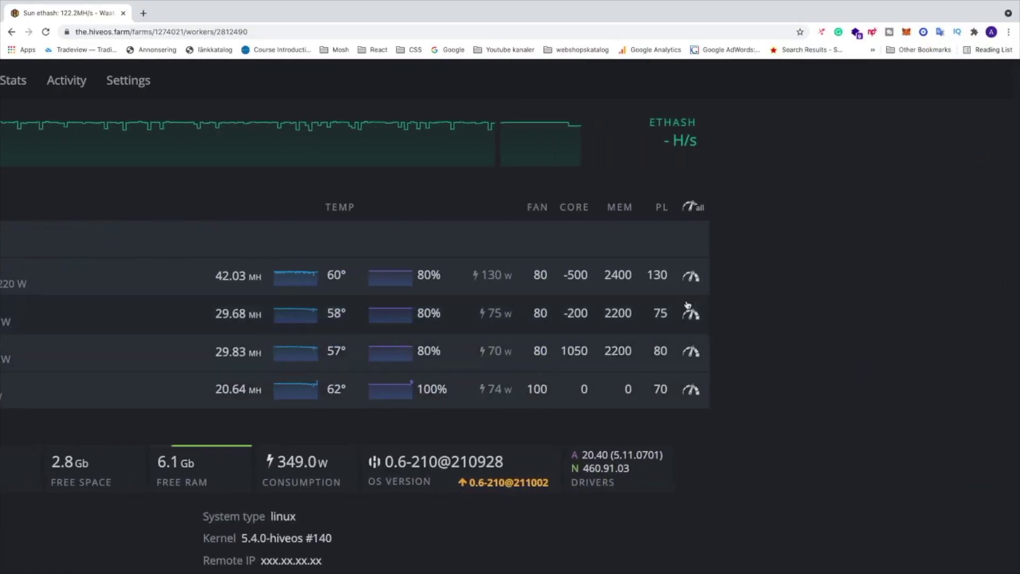
{"action": "scroll", "coordinate": [688, 306], "scroll_direction": "left", "scroll_amount": 1}
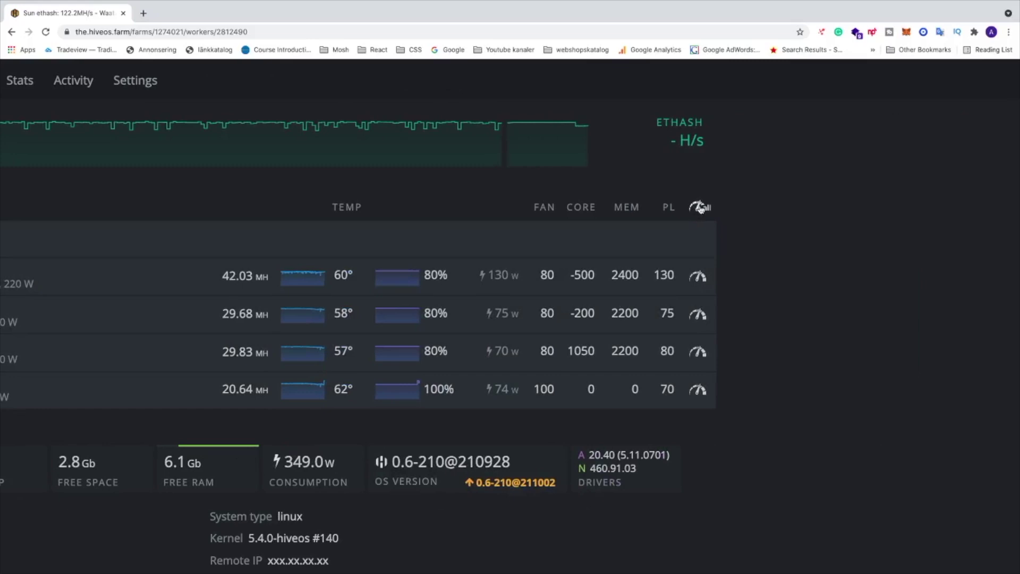
{"action": "left_click", "coordinate": [700, 391]}
{"action": "scroll", "coordinate": [377, 354], "scroll_direction": "down", "scroll_amount": 3}
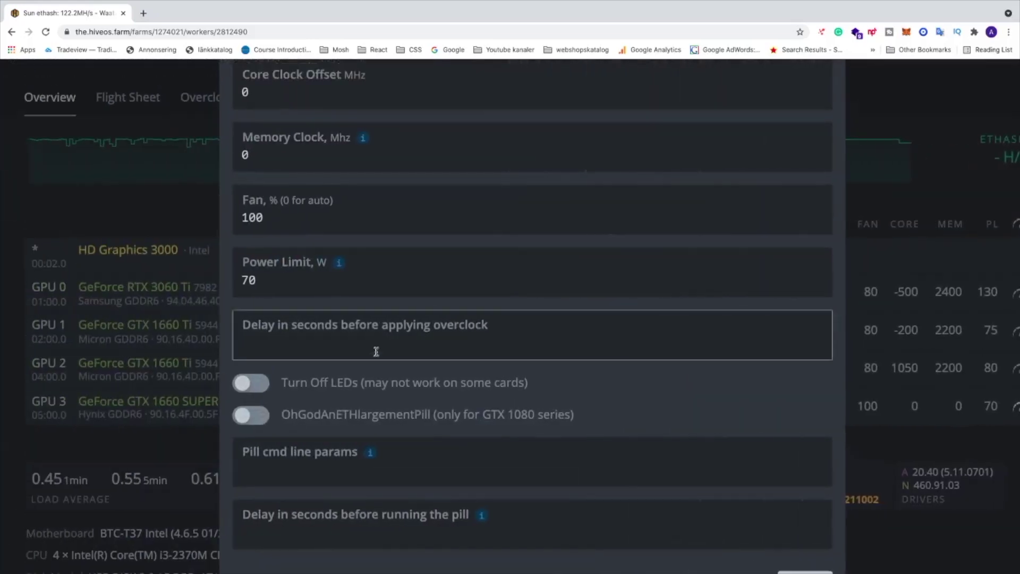
{"action": "scroll", "coordinate": [379, 354], "scroll_direction": "right", "scroll_amount": 4}
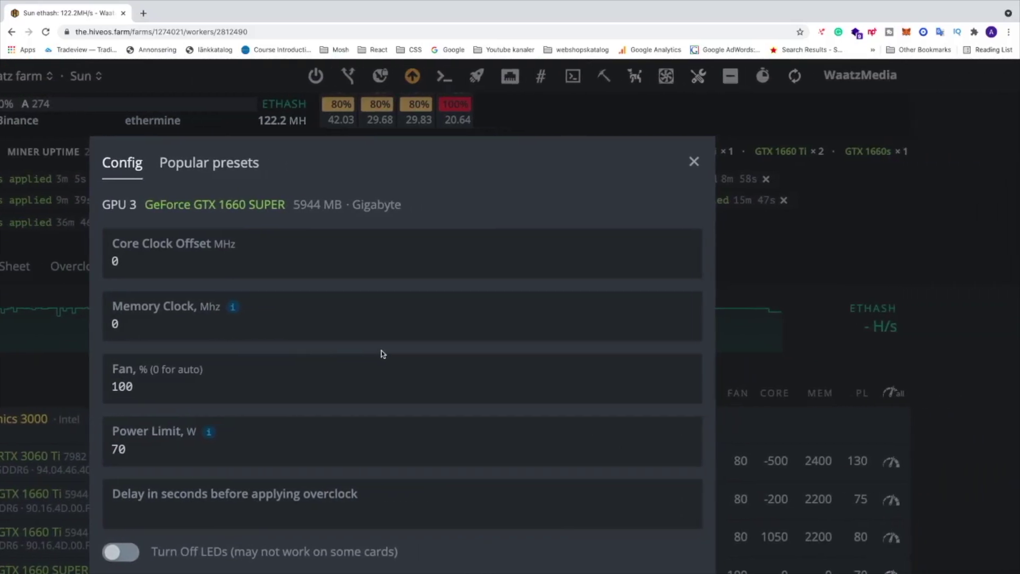
- Set GPU 3's memory clock offset to -1004
{"action": "left_click", "coordinate": [210, 267]}
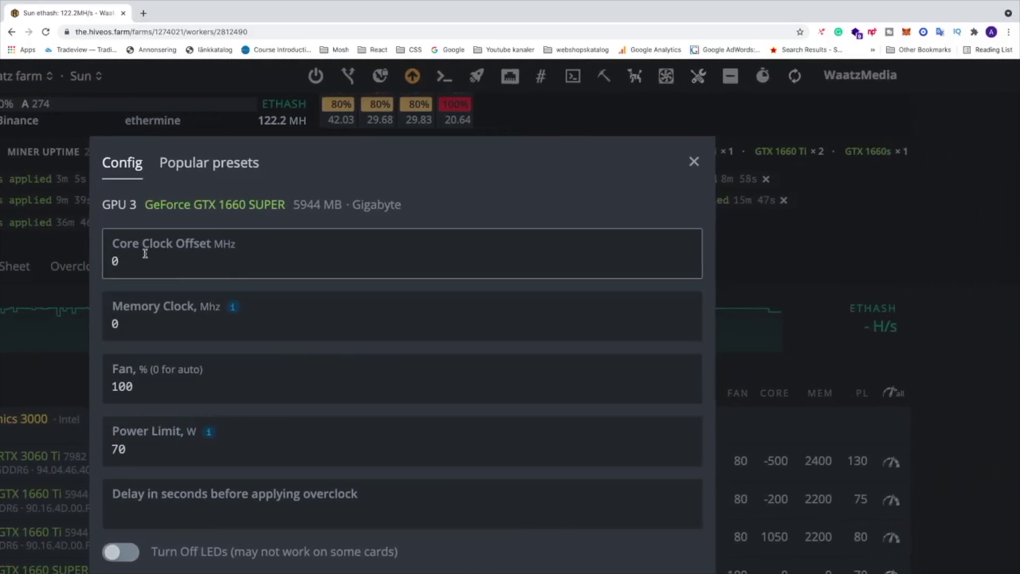
{"action": "scroll", "coordinate": [160, 260], "scroll_direction": "down", "scroll_amount": 1}
{"action": "left_click", "coordinate": [138, 279]}
{"action": "key", "text": "BackSpace"}
{"action": "type", "text": "-1004"}
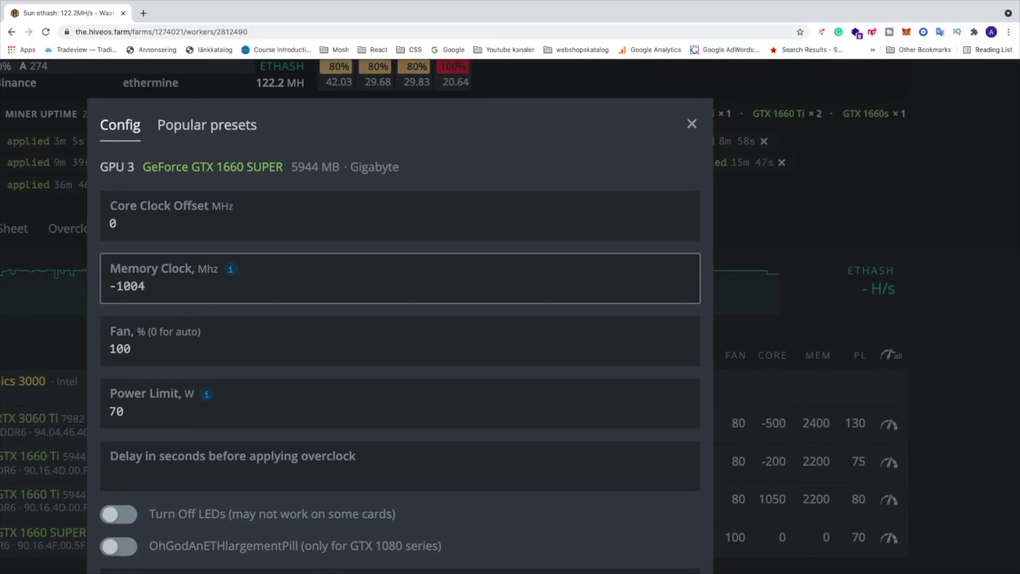
- Keep fan speed at 100 and power limit at 70, then apply GPU 3's overclock
{"action": "double_click", "coordinate": [130, 347]}
{"action": "key", "text": "BackSpace"}
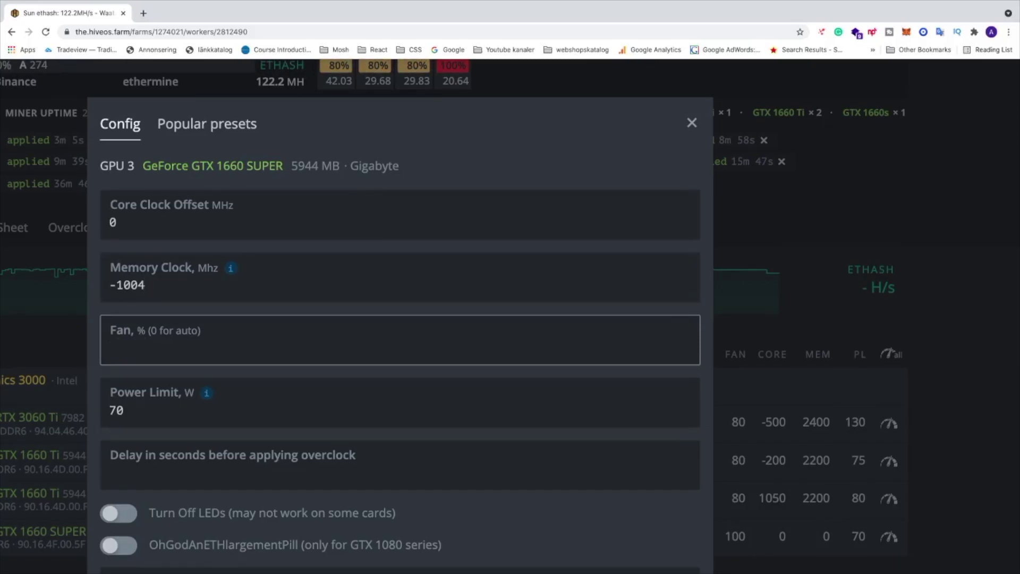
{"action": "type", "text": "0"}
{"action": "key", "text": "BackSpace"}
{"action": "type", "text": "100"}
{"action": "scroll", "coordinate": [175, 357], "scroll_direction": "down", "scroll_amount": 1}
{"action": "left_click", "coordinate": [118, 340]}
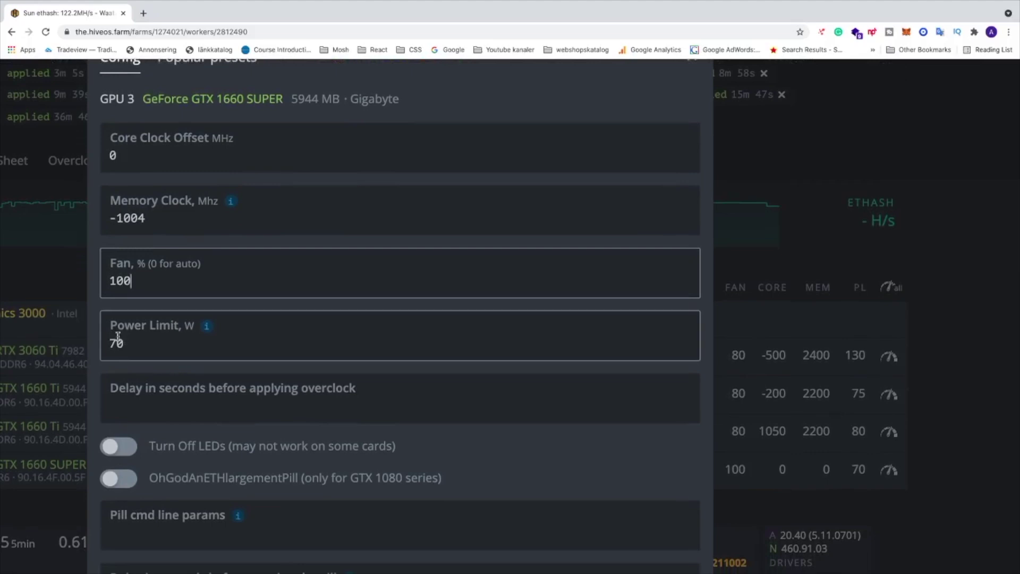
{"action": "scroll", "coordinate": [171, 348], "scroll_direction": "down", "scroll_amount": 3}
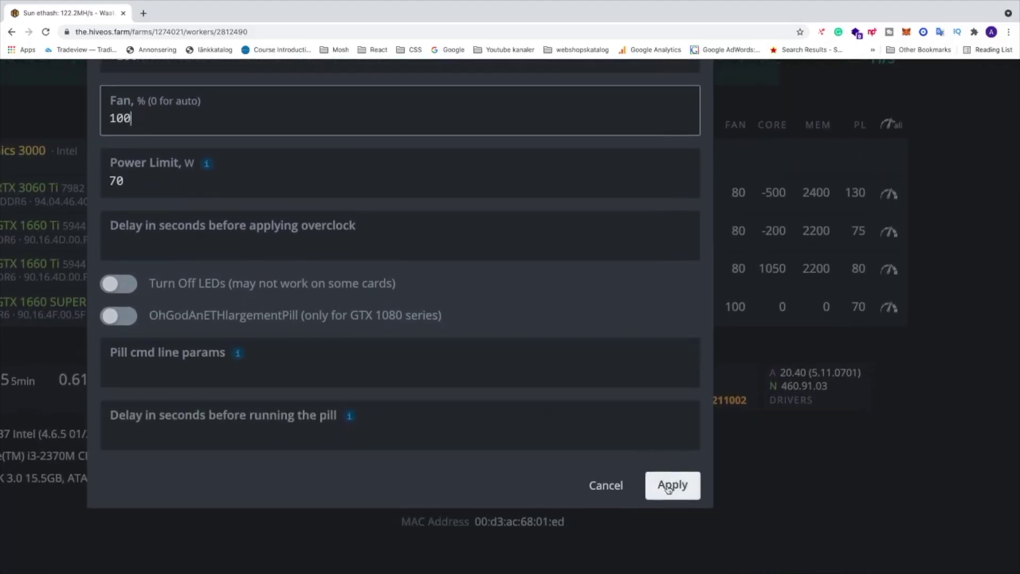
{"action": "left_click", "coordinate": [671, 489]}
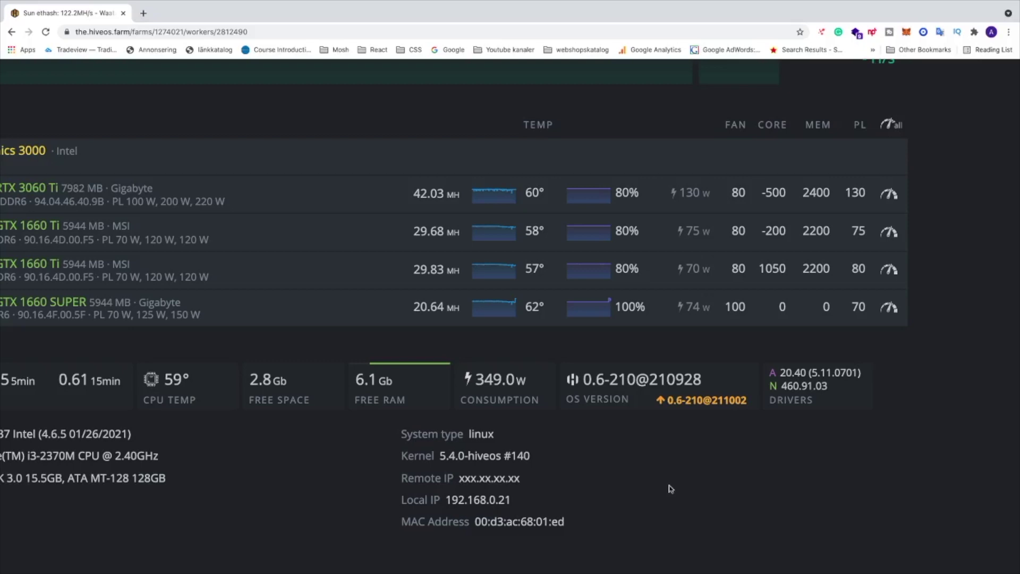
- Reset the browser zoom to view the Nvidia settings applied notices on the worker page
{"action": "key", "text": "ctrl+0"}
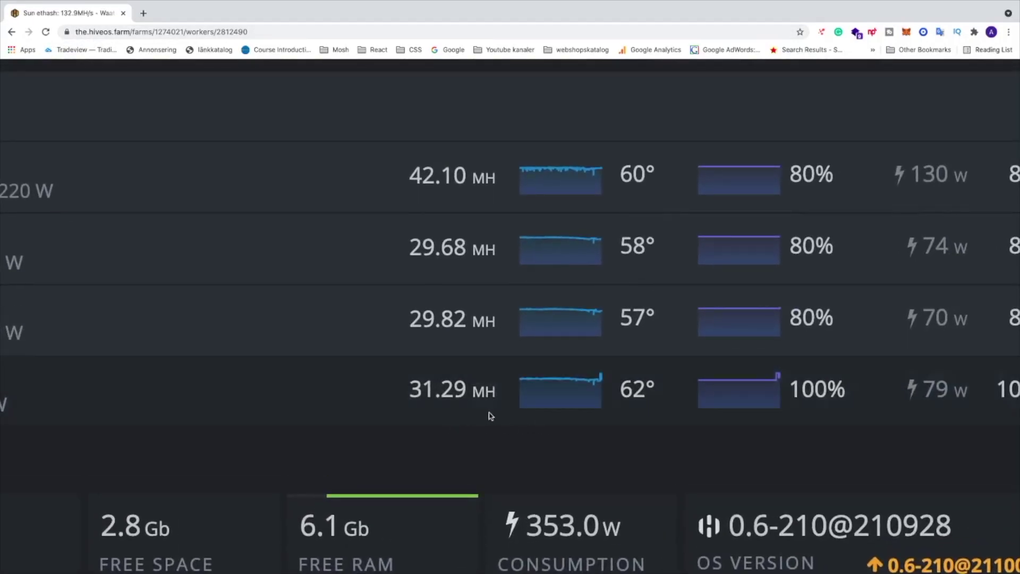
- Scroll the worker table to confirm GPU 3 at 31.29 MH with memory -1004, fan 100, 70 W
{"action": "scroll", "coordinate": [498, 408], "scroll_direction": "right", "scroll_amount": 3}
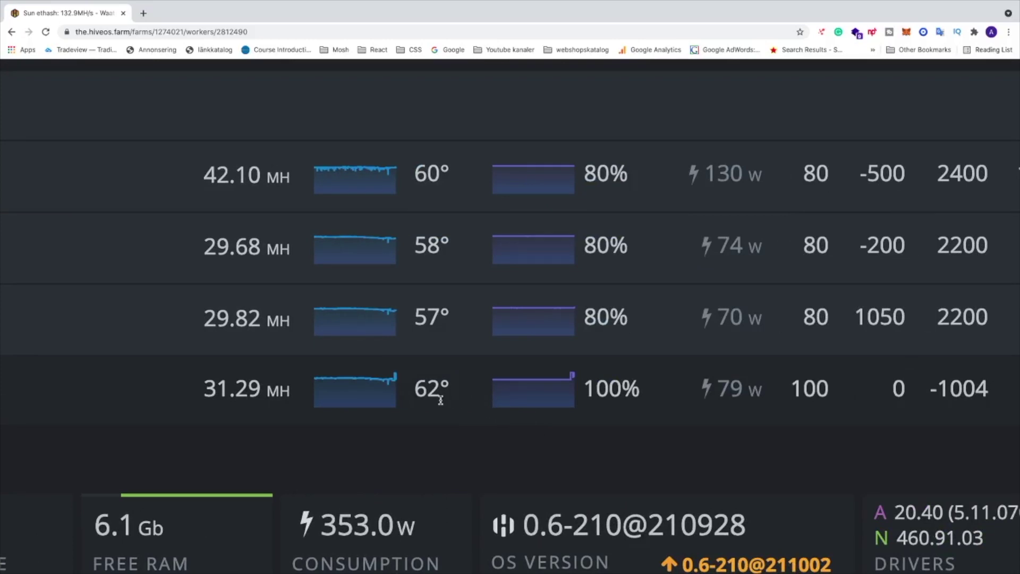
{"action": "scroll", "coordinate": [445, 399], "scroll_direction": "right", "scroll_amount": 1}
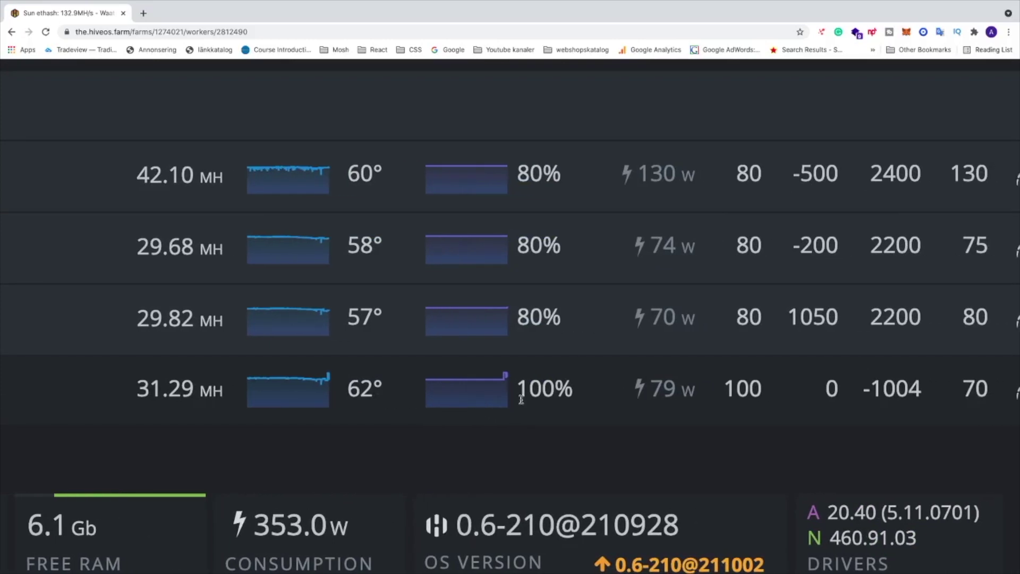
{"action": "scroll", "coordinate": [520, 400], "scroll_direction": "right", "scroll_amount": 3}
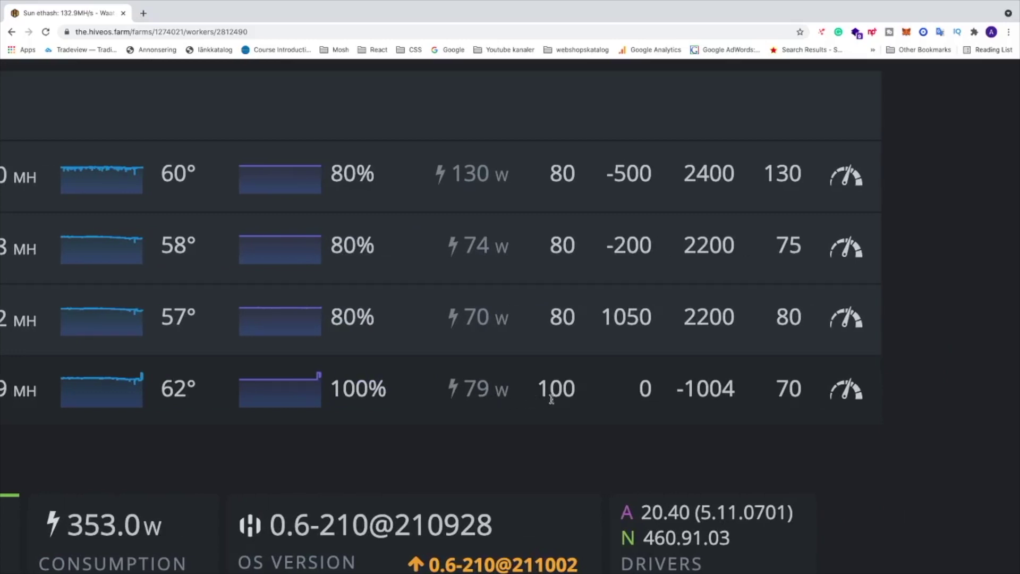
{"action": "scroll", "coordinate": [550, 399], "scroll_direction": "right", "scroll_amount": 3}
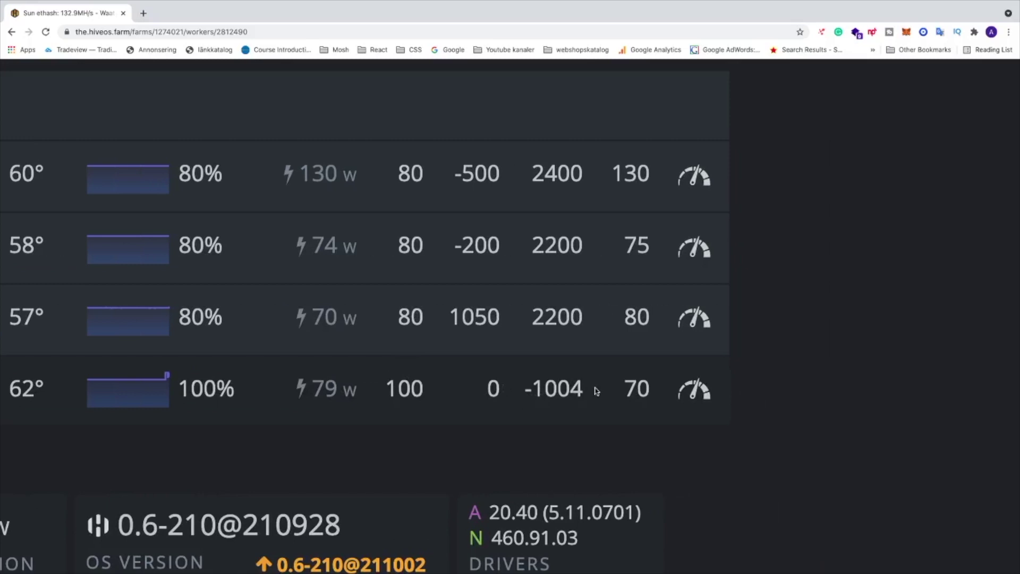
{"action": "scroll", "coordinate": [587, 392], "scroll_direction": "down", "scroll_amount": 3}
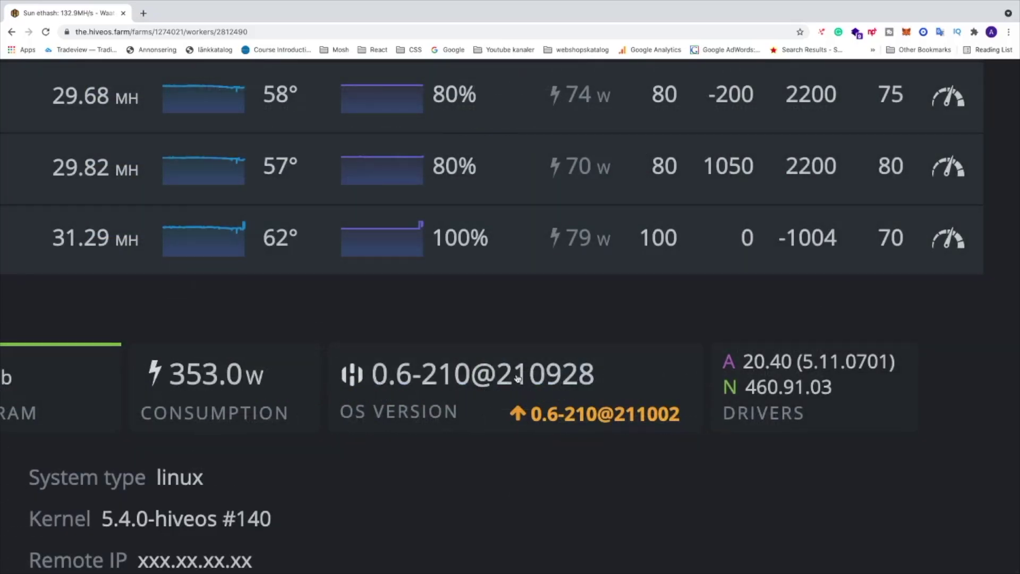
{"action": "scroll", "coordinate": [269, 283], "scroll_direction": "left", "scroll_amount": 5}
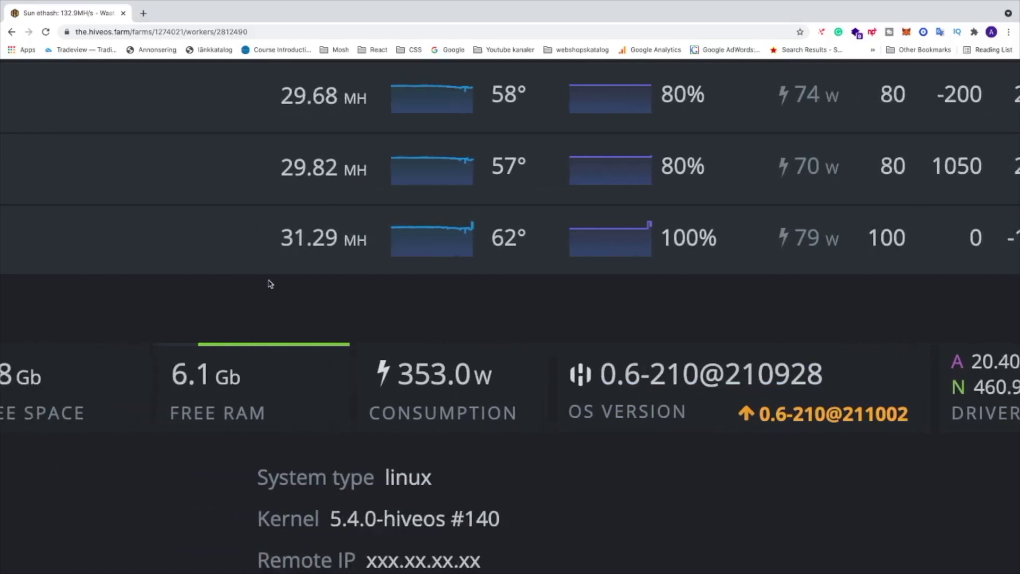
{"action": "scroll", "coordinate": [312, 409], "scroll_direction": "up", "scroll_amount": 1}
{"action": "scroll", "coordinate": [307, 328], "scroll_direction": "up", "scroll_amount": 1}
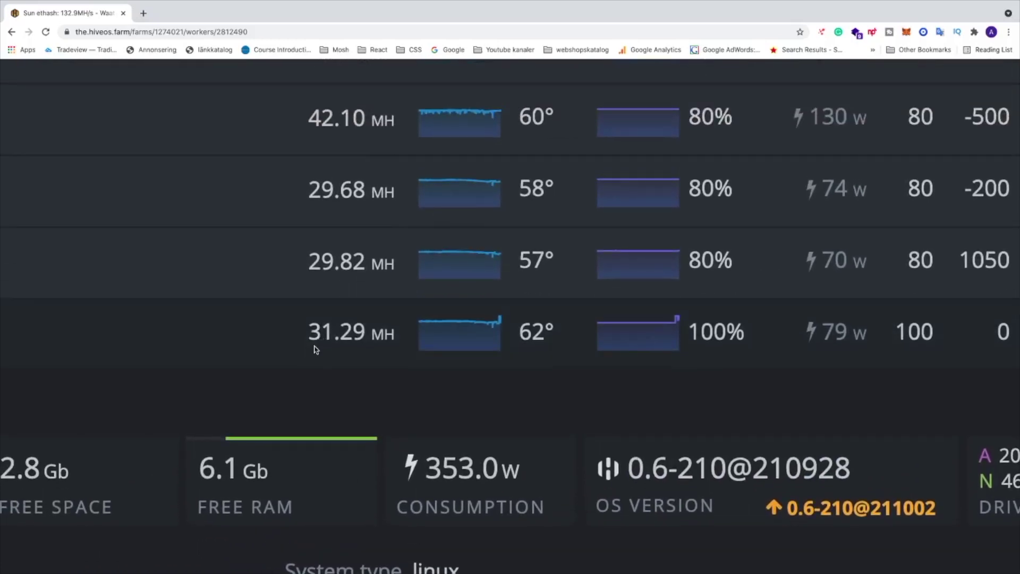